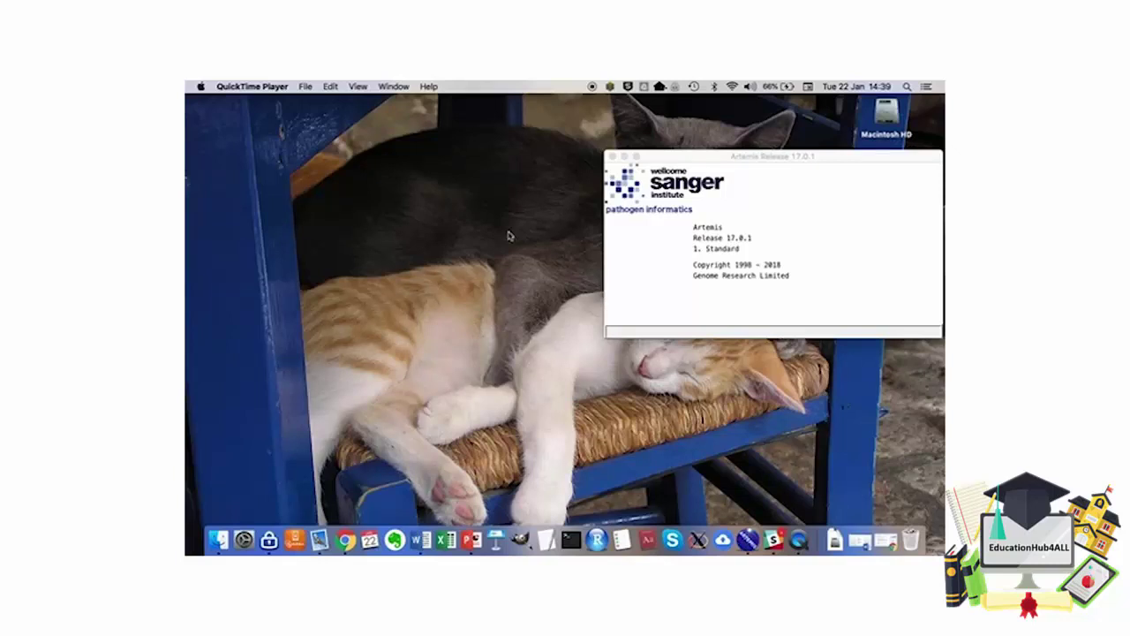
# Open the S_typhi.dna sequence from the Week2_1_StyphiVSEcoli folder through the File Manager
pyautogui.click(687, 158)
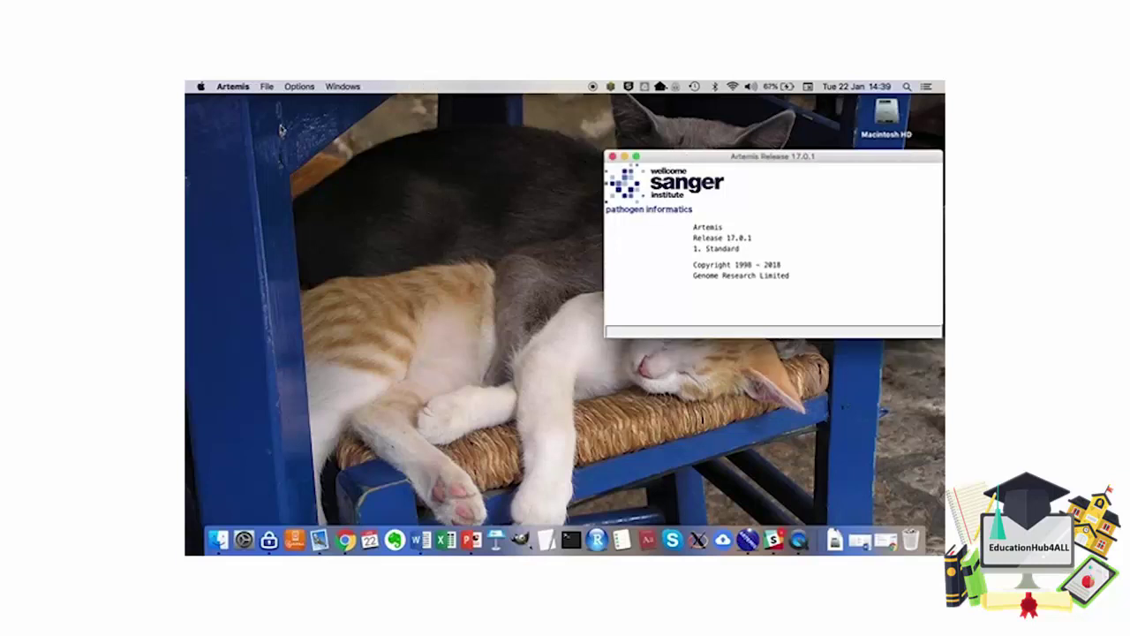
pyautogui.click(266, 88)
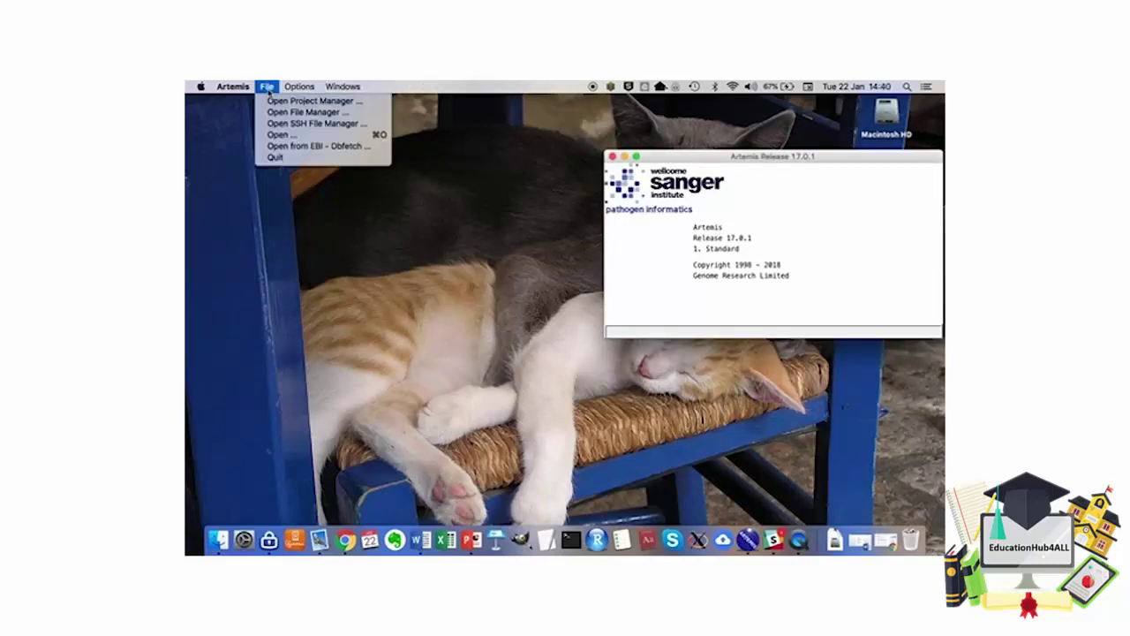
pyautogui.click(272, 113)
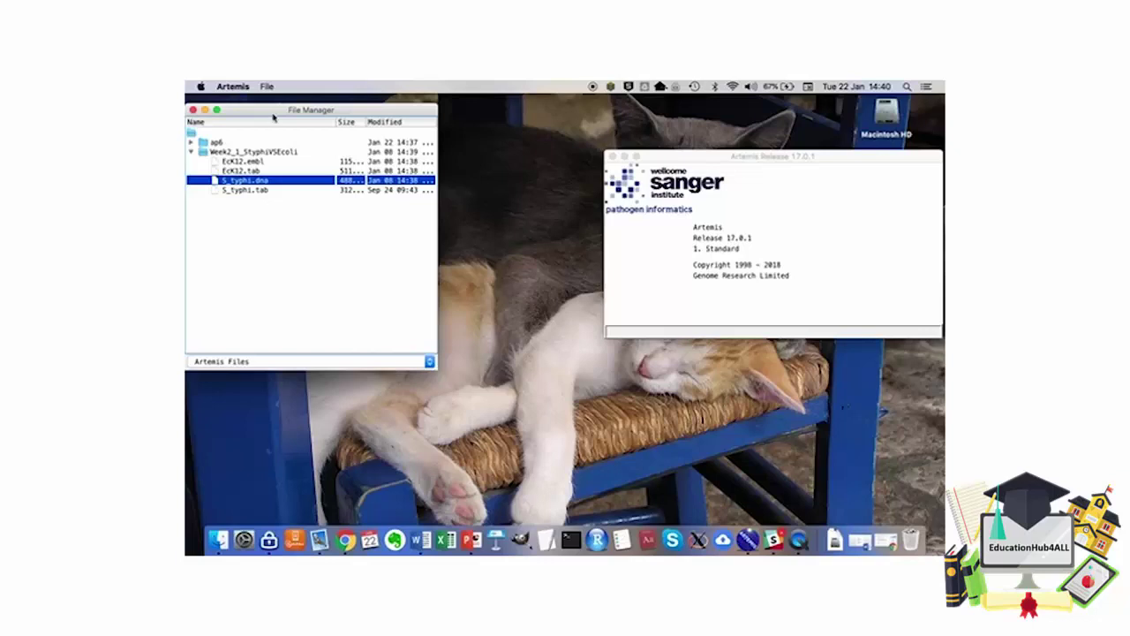
pyautogui.doubleClick(240, 183)
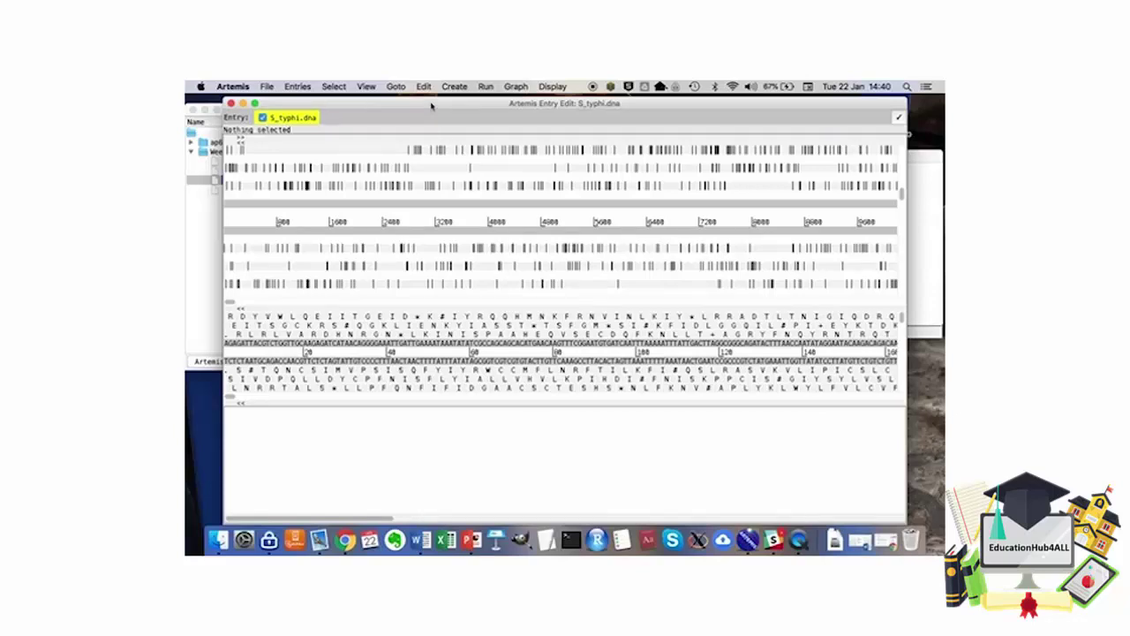
pyautogui.moveTo(431, 102); pyautogui.dragTo(426, 102)
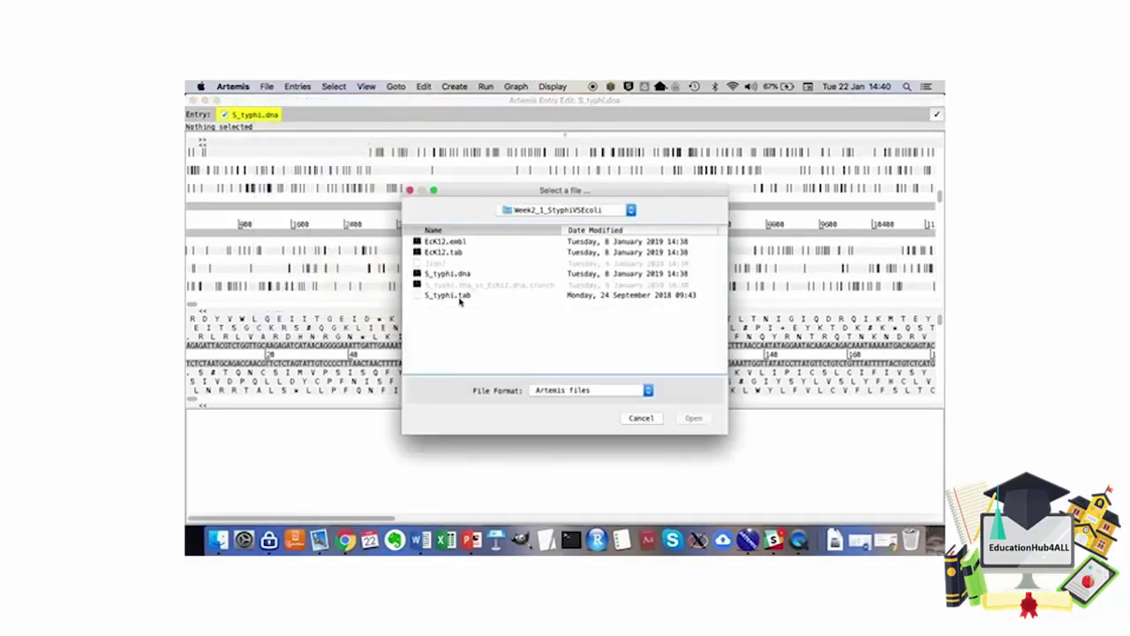
# Read the S_typhi.tab annotation entry into the open sequence and decline viewing the reading warnings
pyautogui.click(463, 297)
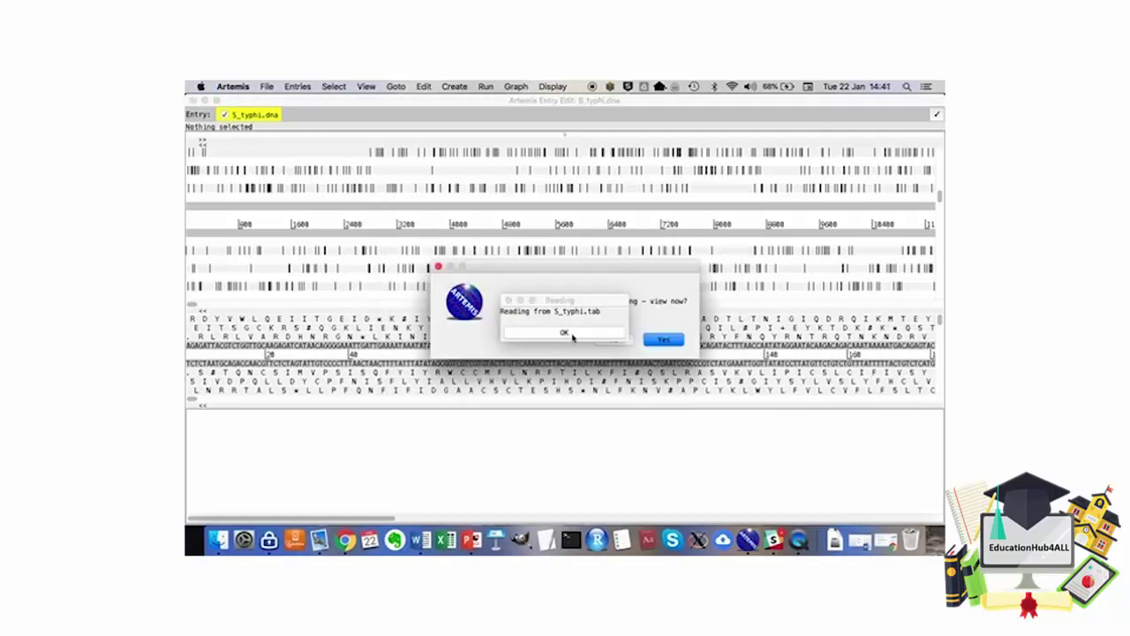
pyautogui.click(563, 335)
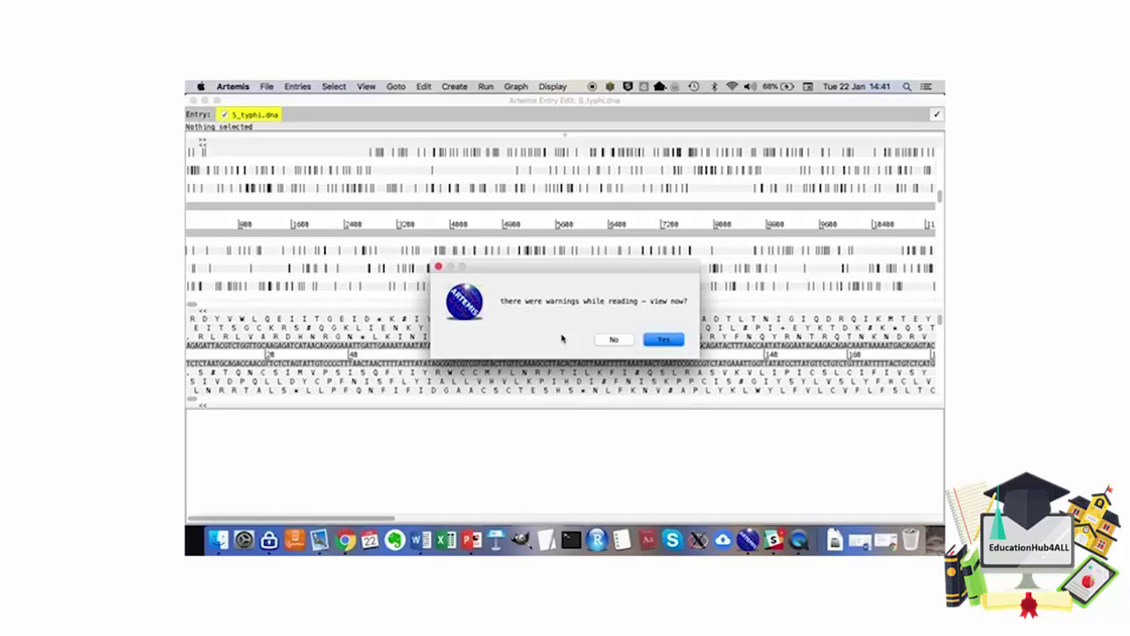
pyautogui.click(613, 340)
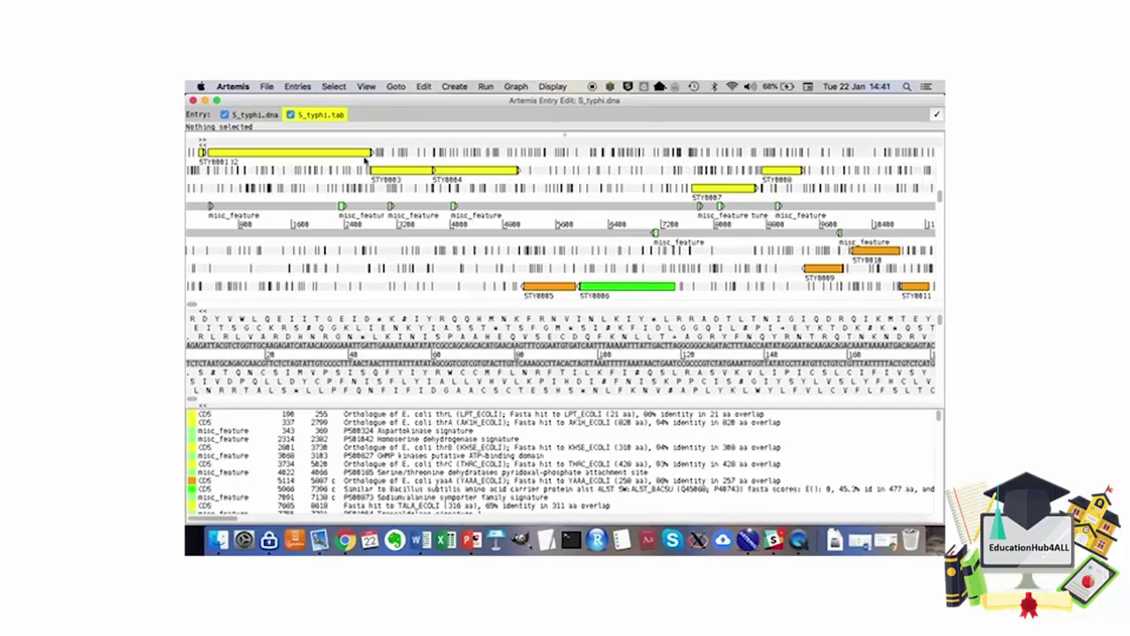
# Inspect several annotated genes, including STY0003, STY0006 and STY0007, and centre the view on STY0009
pyautogui.click(354, 156)
pyautogui.click(388, 174)
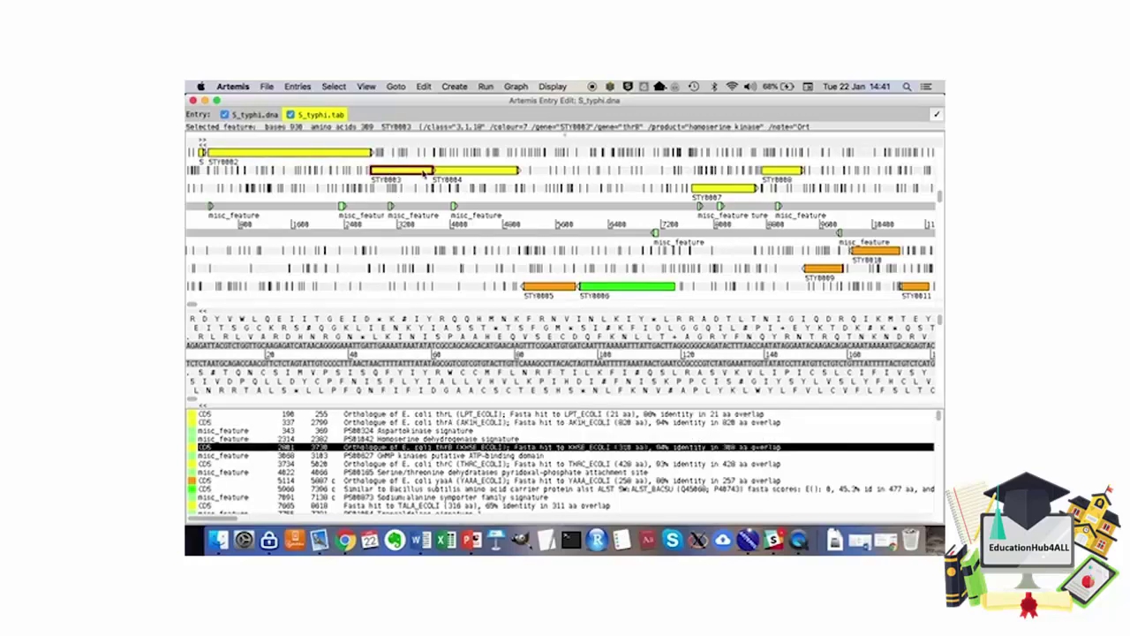
pyautogui.click(453, 176)
pyautogui.click(598, 287)
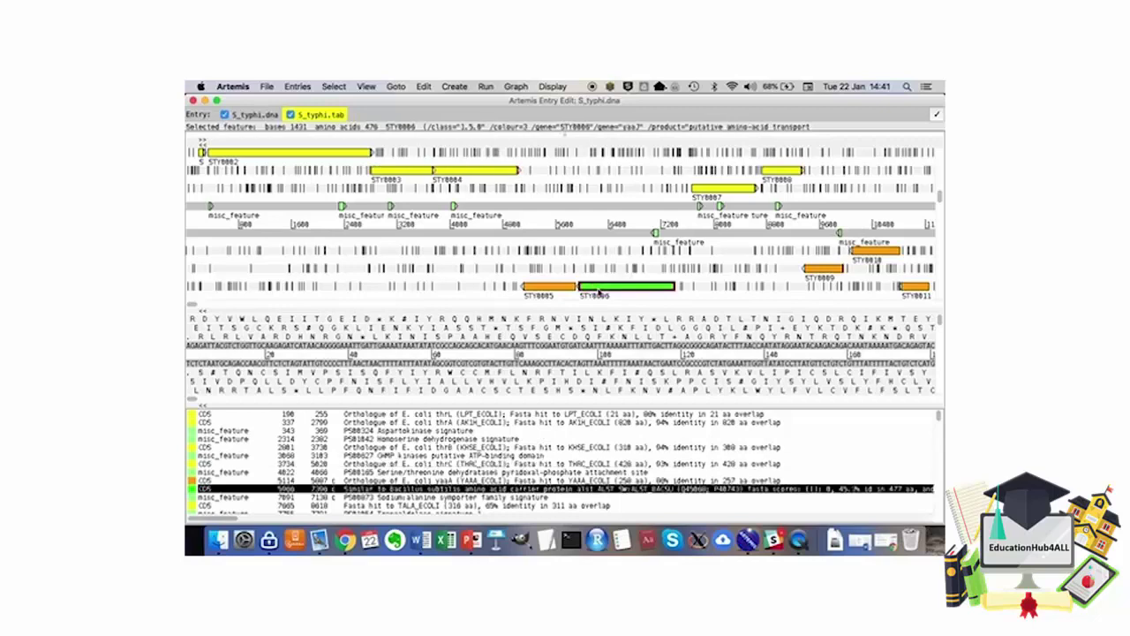
pyautogui.click(712, 190)
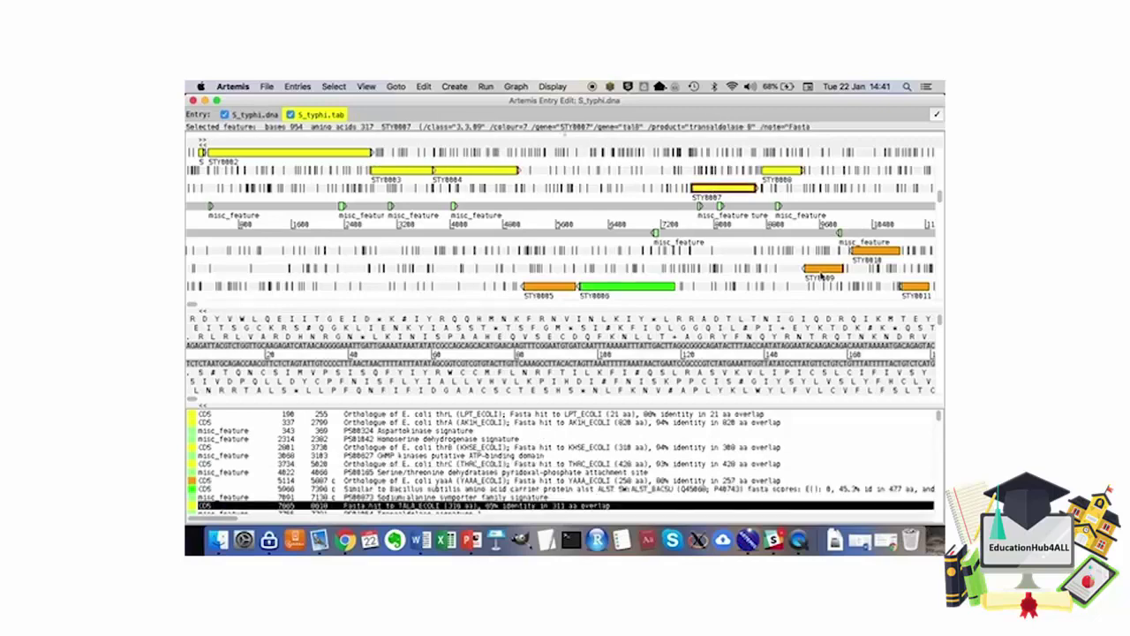
pyautogui.click(822, 270)
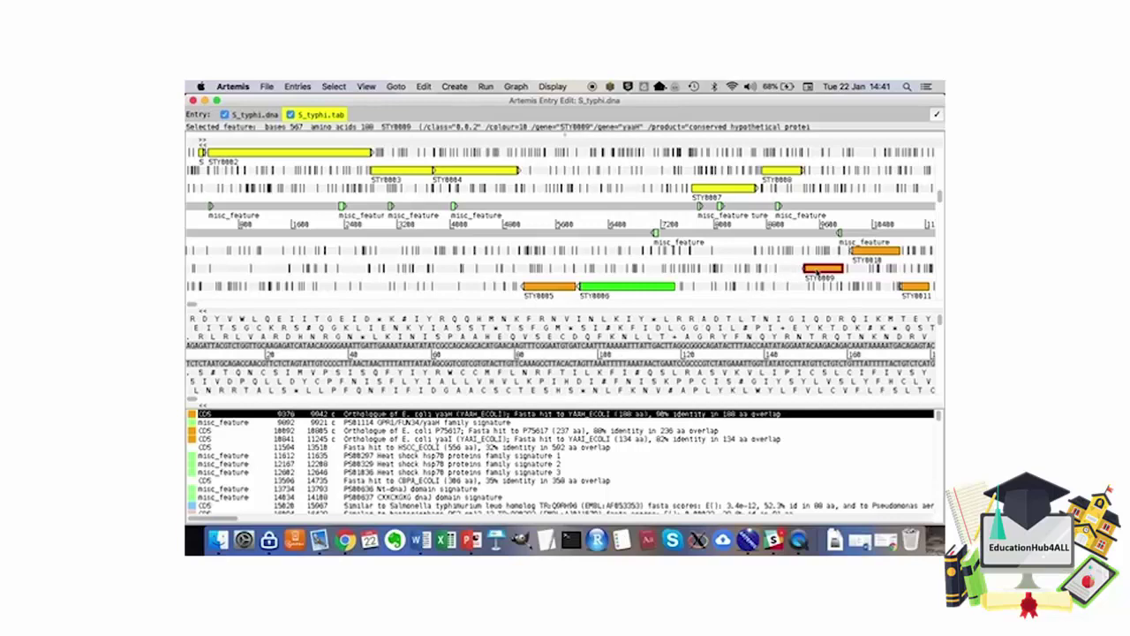
pyautogui.doubleClick(817, 270)
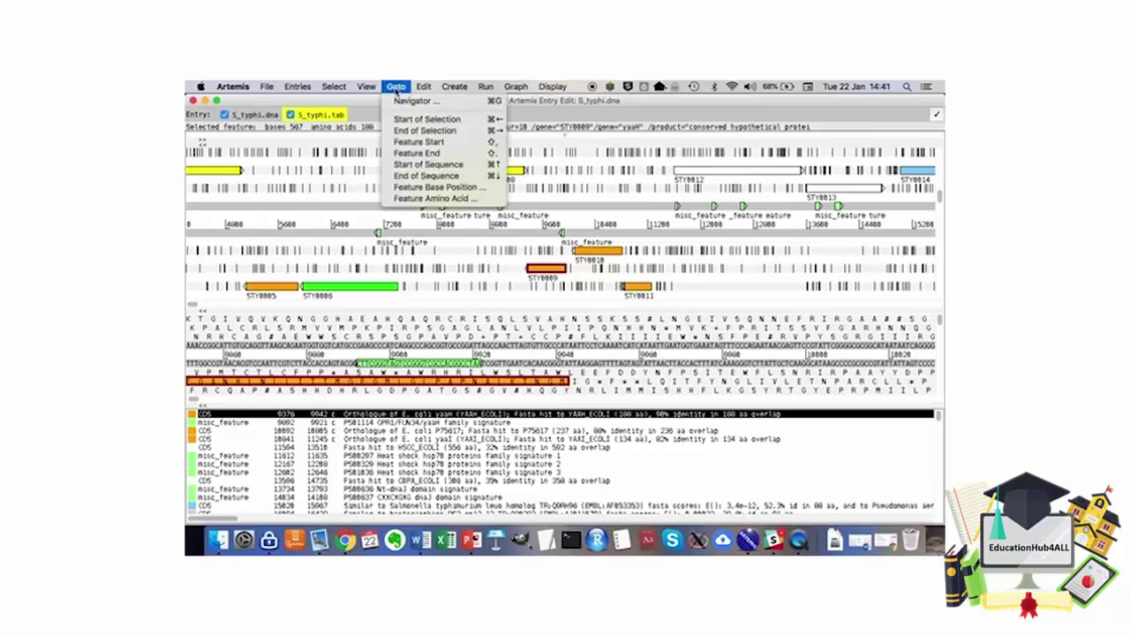
# Go to the feature with gene name fbab using the Navigator, and centre the view on it
pyautogui.click(397, 101)
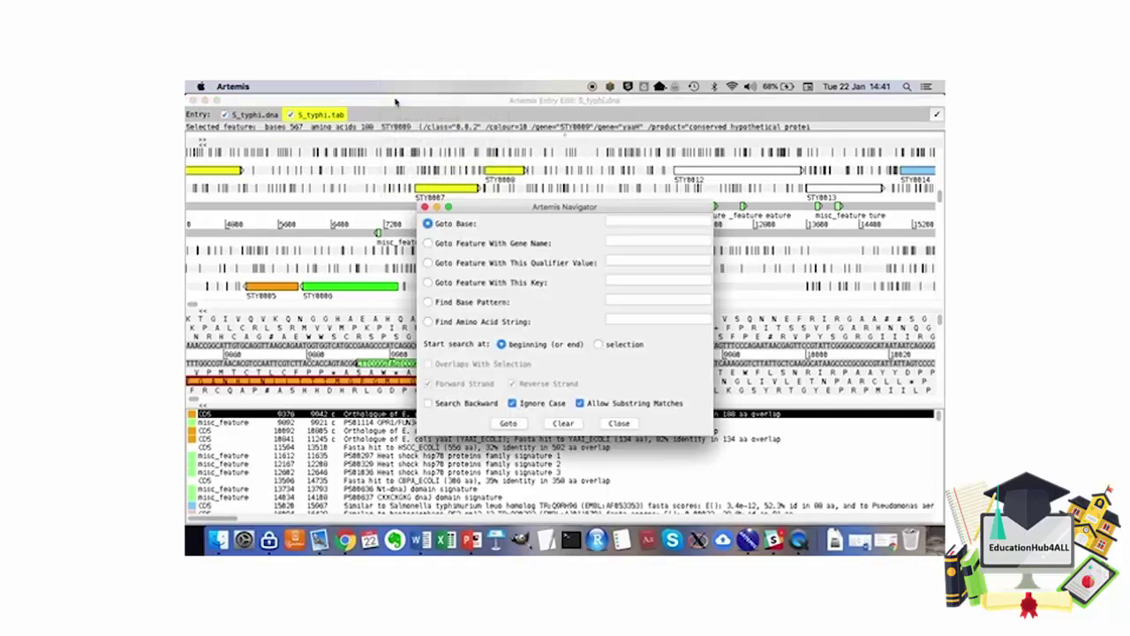
pyautogui.click(427, 242)
pyautogui.click(622, 241)
pyautogui.write('y')
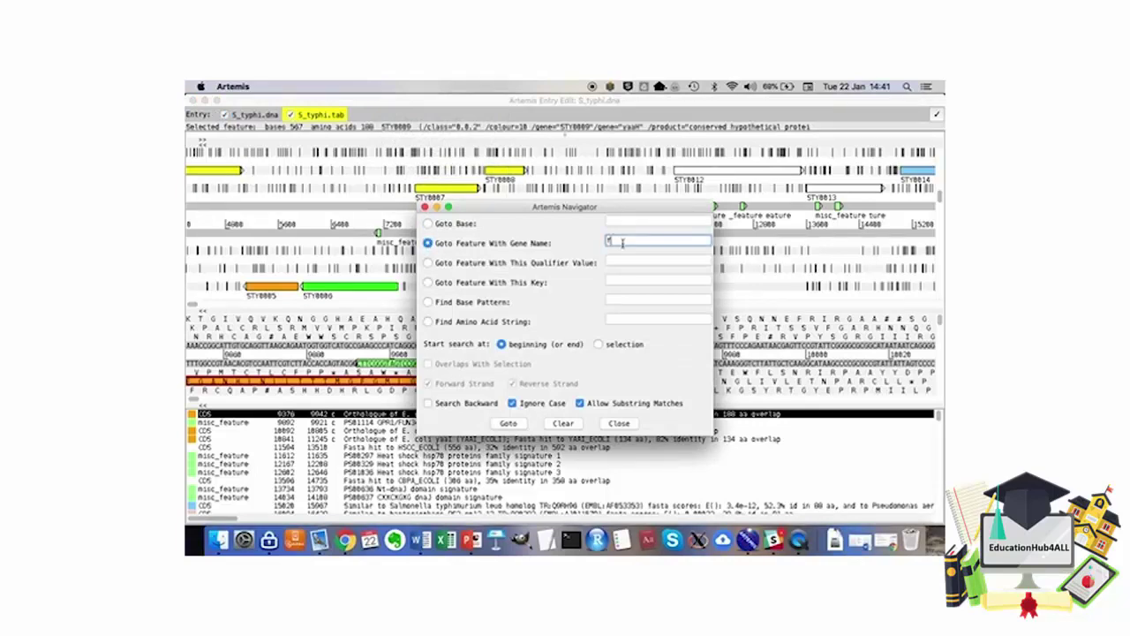
pyautogui.write('bab')
pyautogui.click(509, 424)
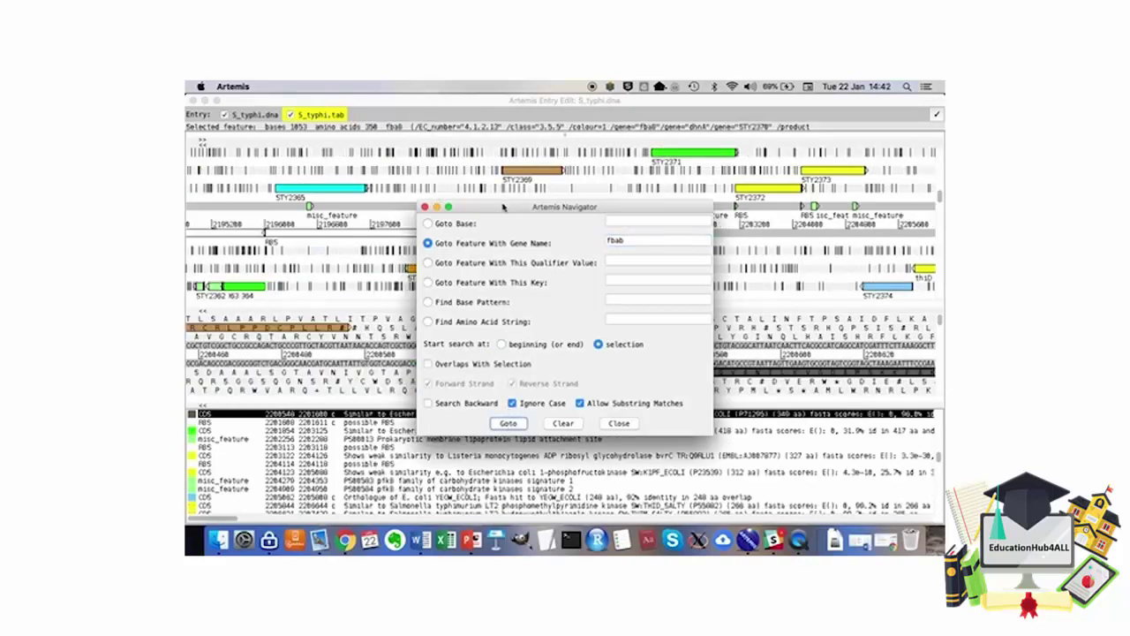
pyautogui.moveTo(500, 206); pyautogui.dragTo(301, 179)
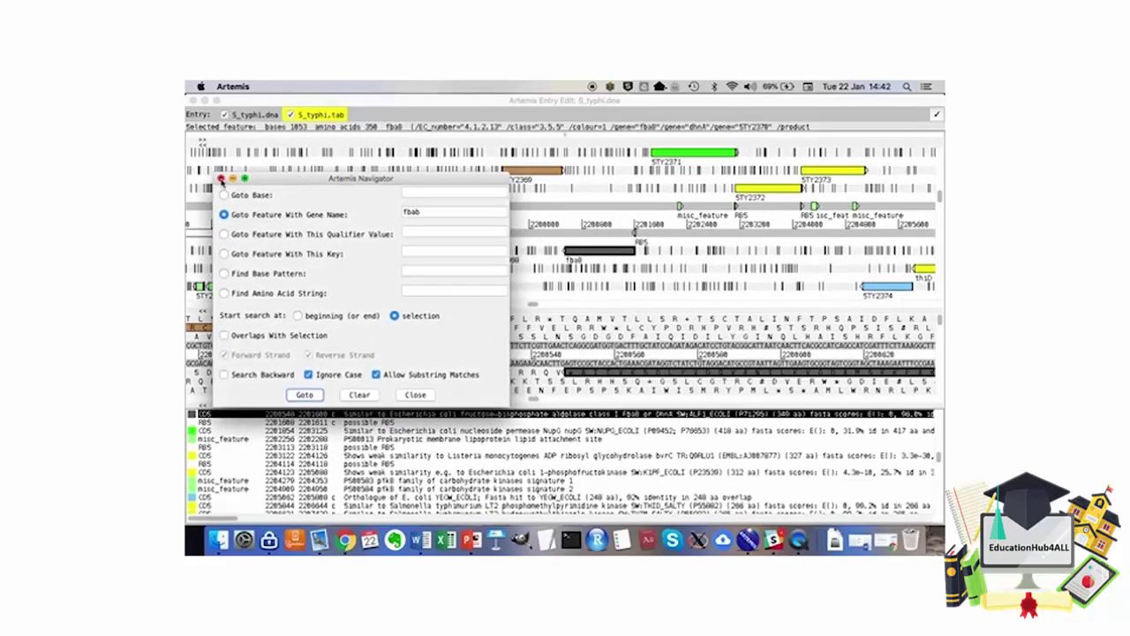
pyautogui.click(221, 180)
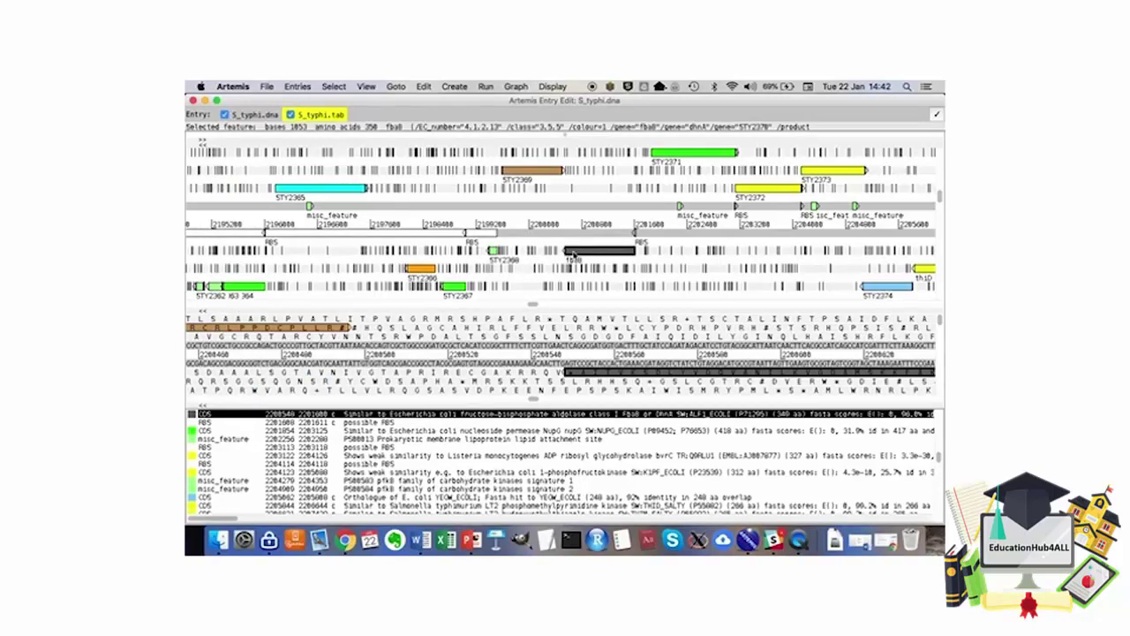
pyautogui.doubleClick(572, 253)
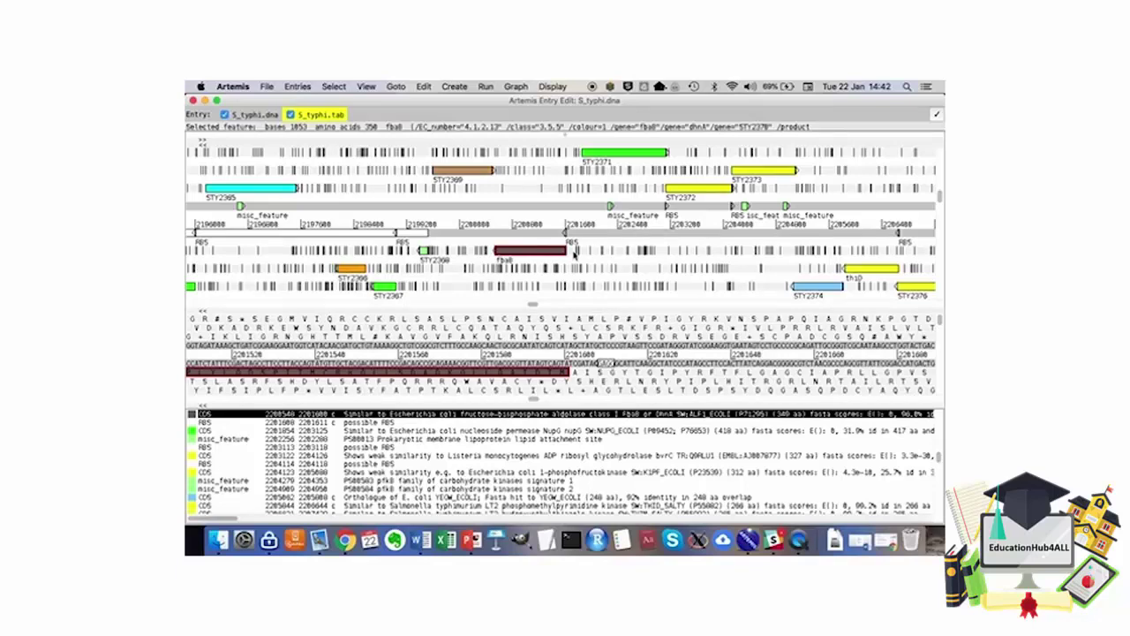
# Display the bases of the fbaB feature as FASTA and highlight the header and whole sequence
pyautogui.click(368, 86)
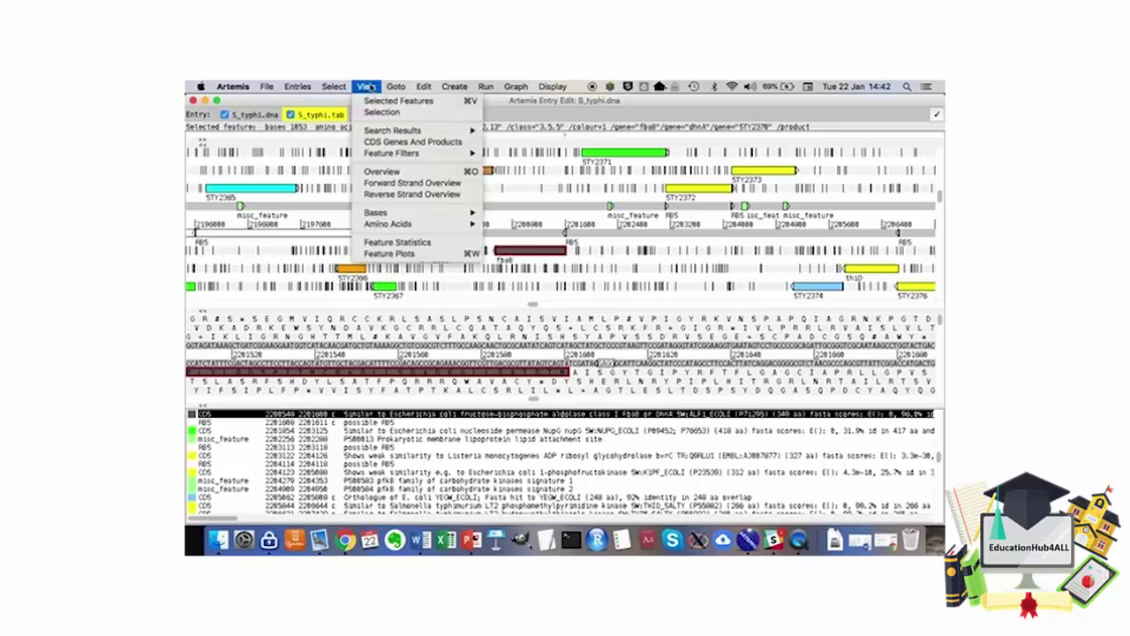
pyautogui.moveTo(378, 224)
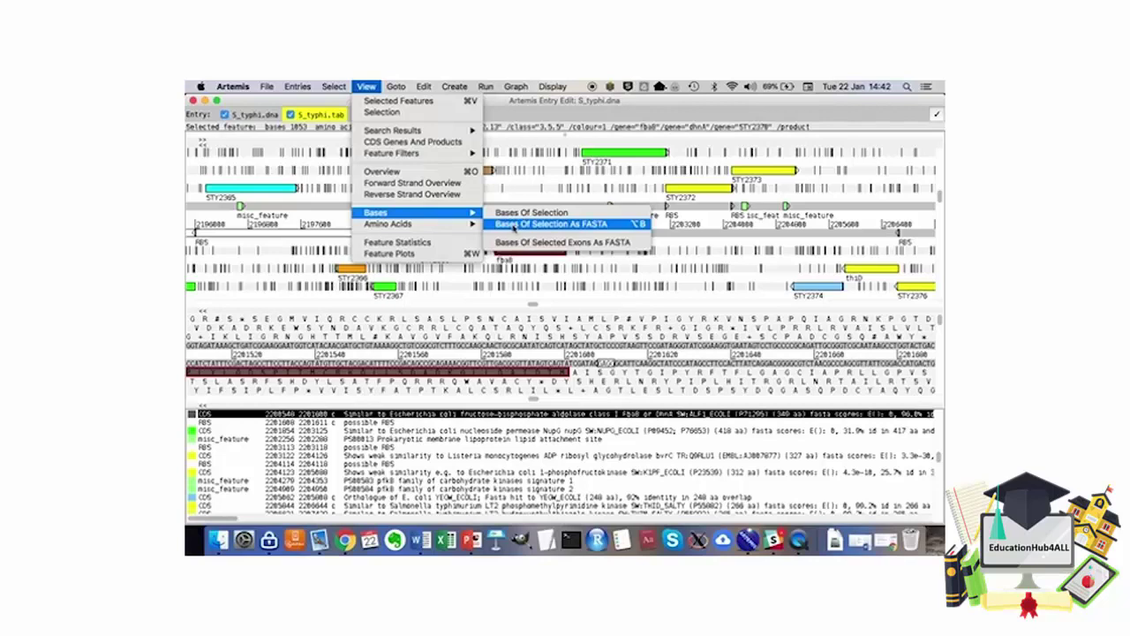
pyautogui.click(514, 226)
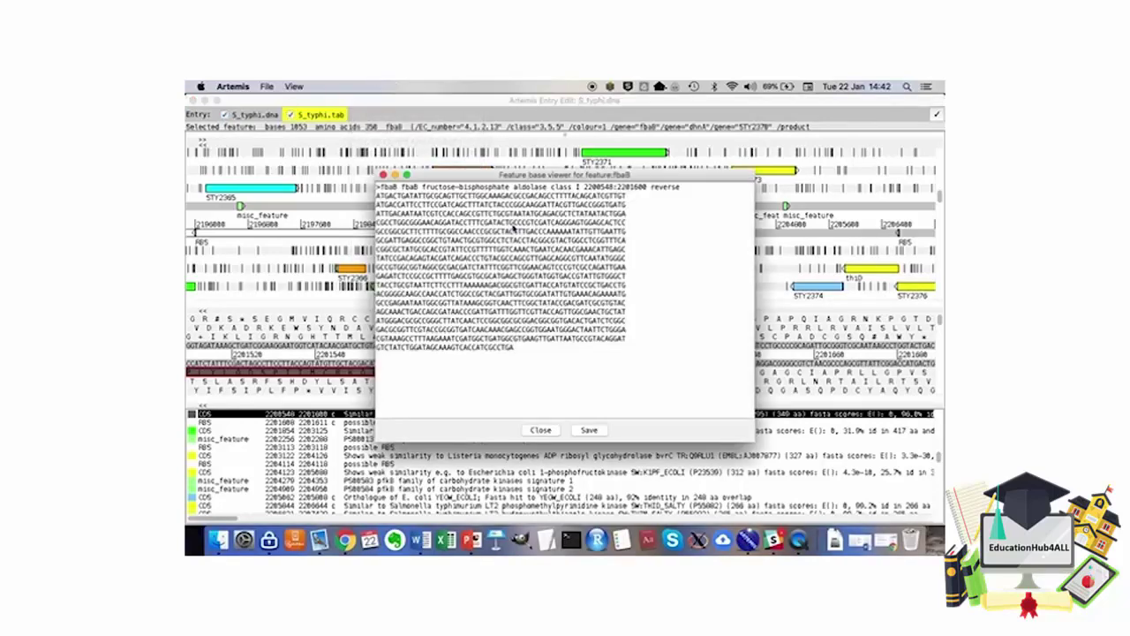
pyautogui.moveTo(473, 175); pyautogui.dragTo(660, 180)
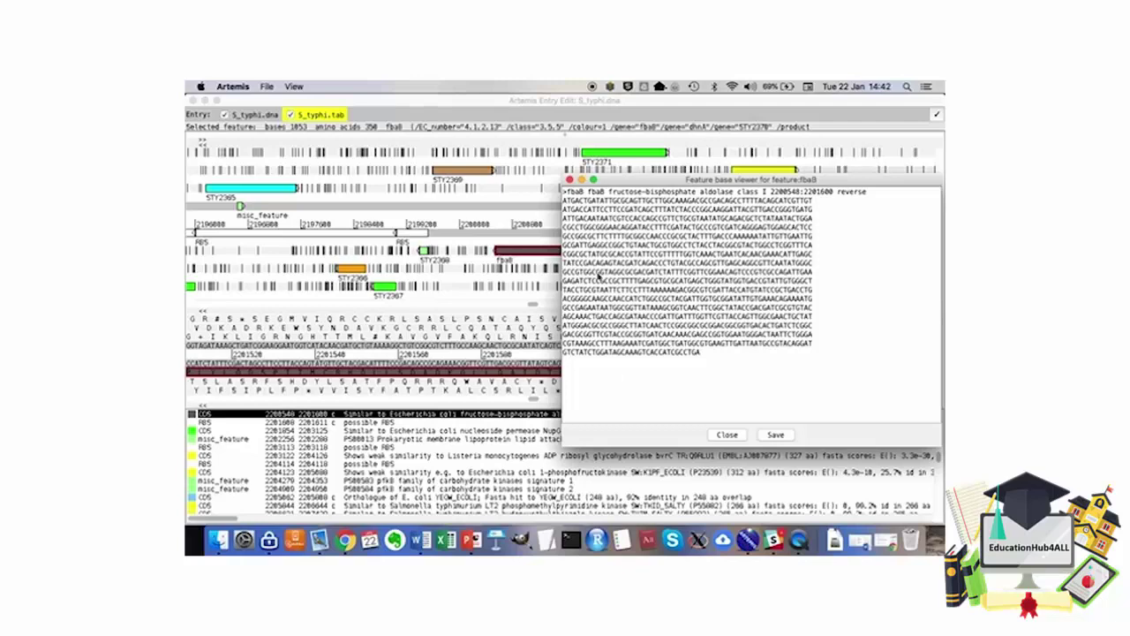
pyautogui.moveTo(642, 183); pyautogui.dragTo(491, 196)
pyautogui.moveTo(554, 366); pyautogui.dragTo(411, 204)
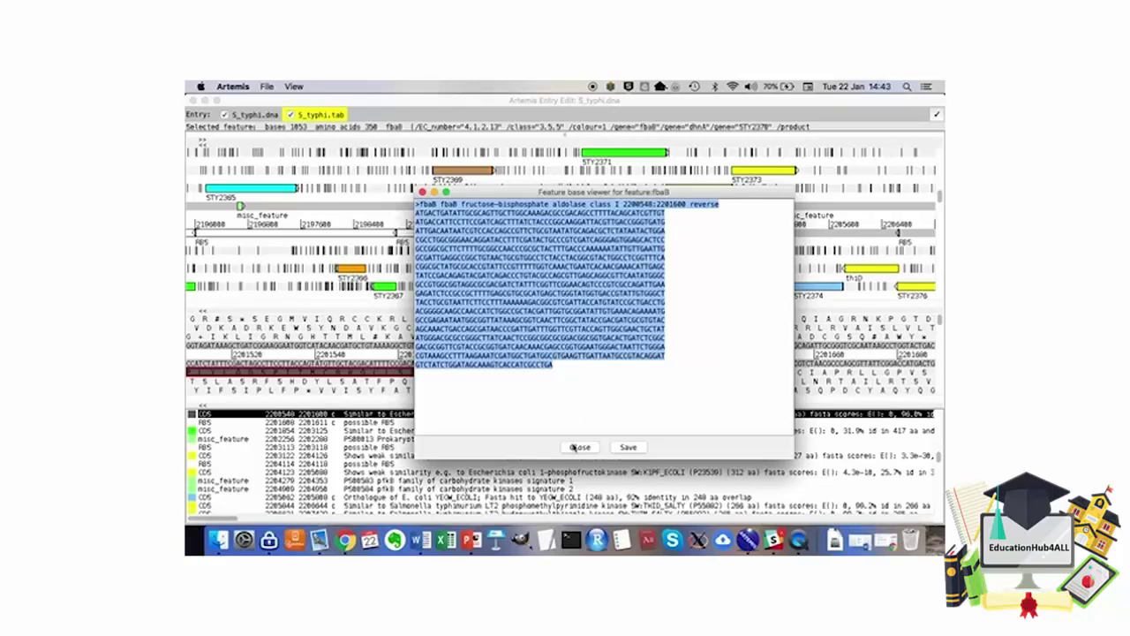
pyautogui.click(626, 447)
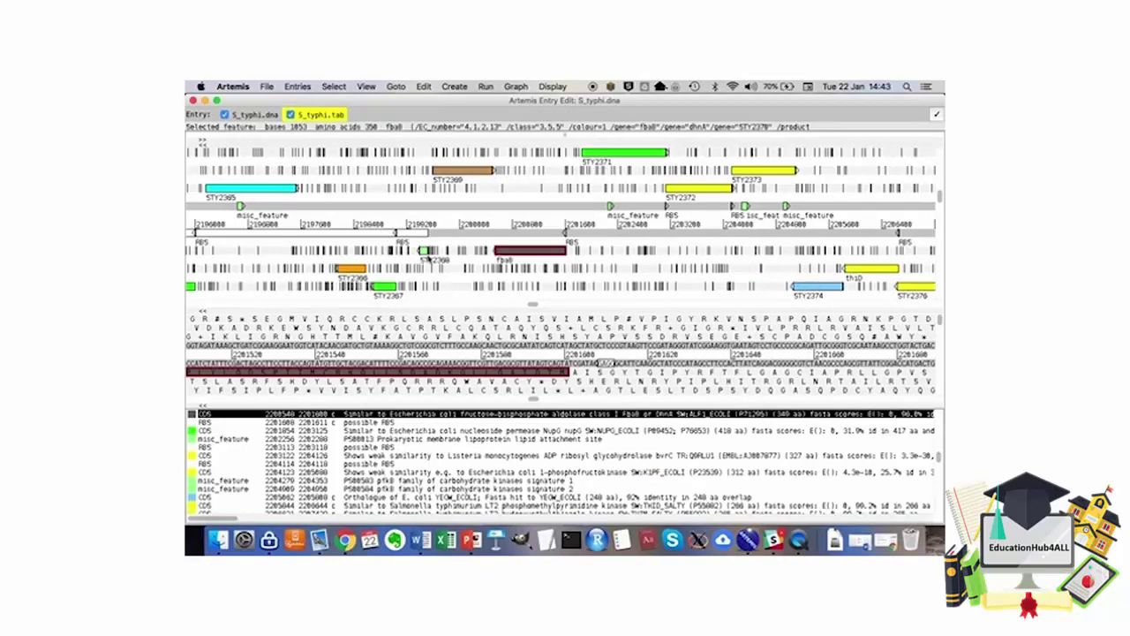
# Display the amino acids of the selected fbaB feature as FASTA
pyautogui.click(369, 89)
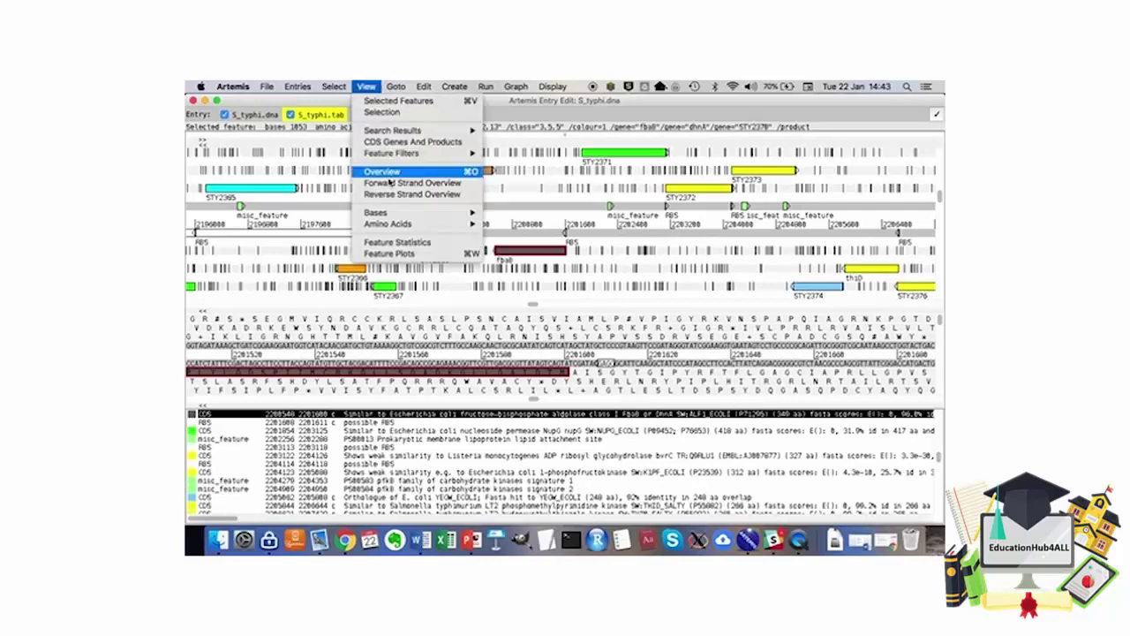
pyautogui.moveTo(400, 224)
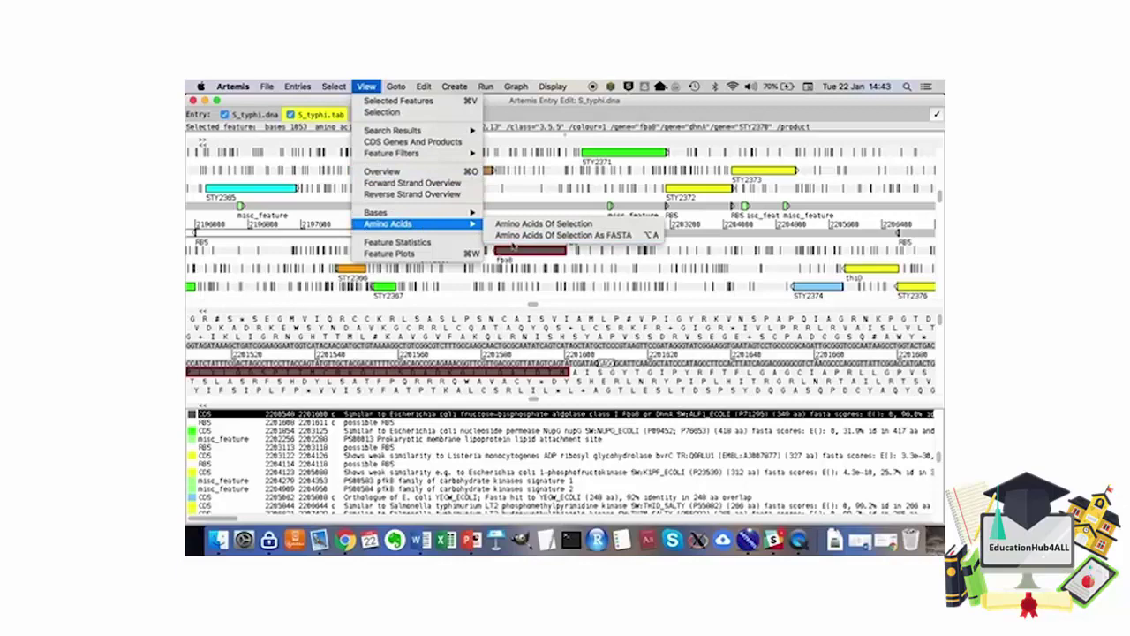
pyautogui.click(512, 254)
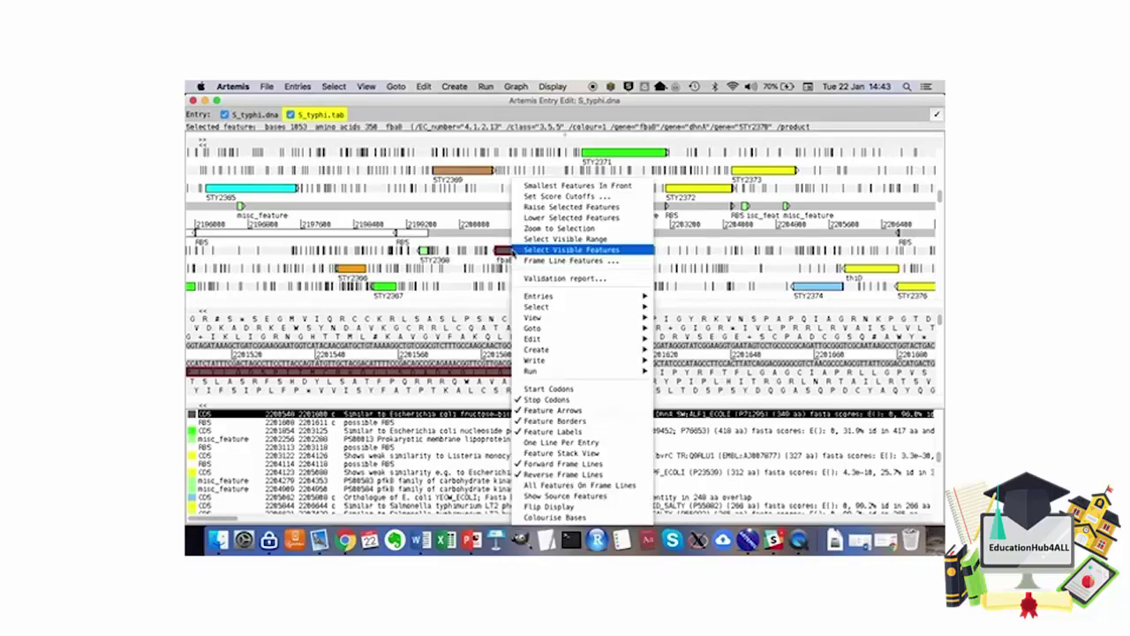
pyautogui.moveTo(565, 318)
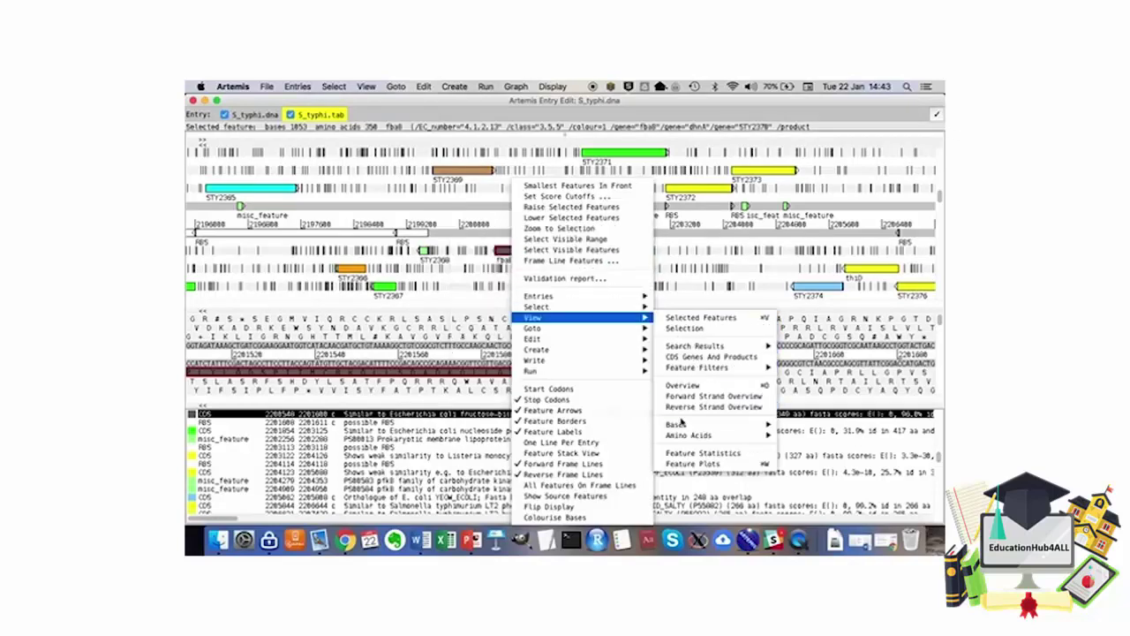
pyautogui.moveTo(683, 436)
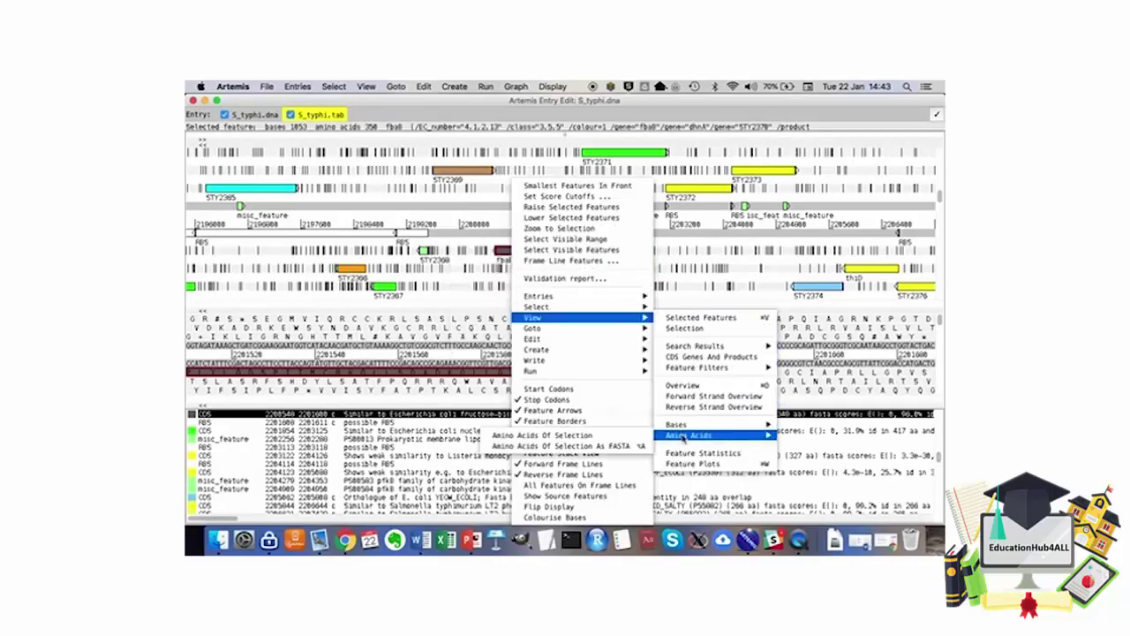
pyautogui.click(625, 448)
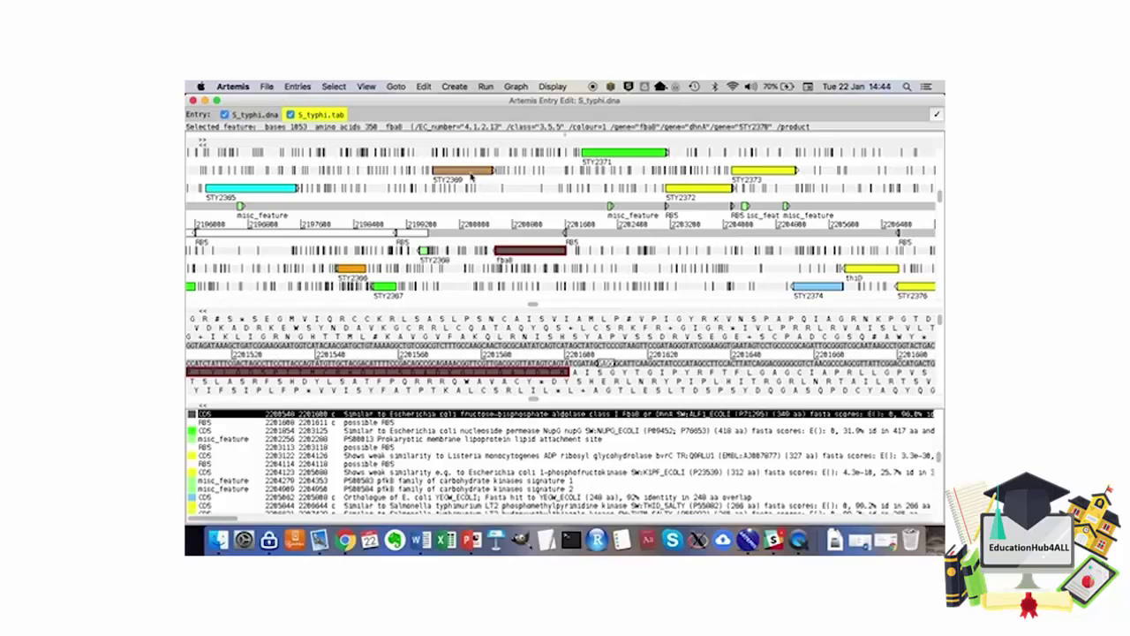
# Write the bases of the selected fbaB feature to a file named Styphi_fbab.embl in the Week2_1_StyphiVSEcoli folder
pyautogui.click(267, 86)
pyautogui.moveTo(296, 212)
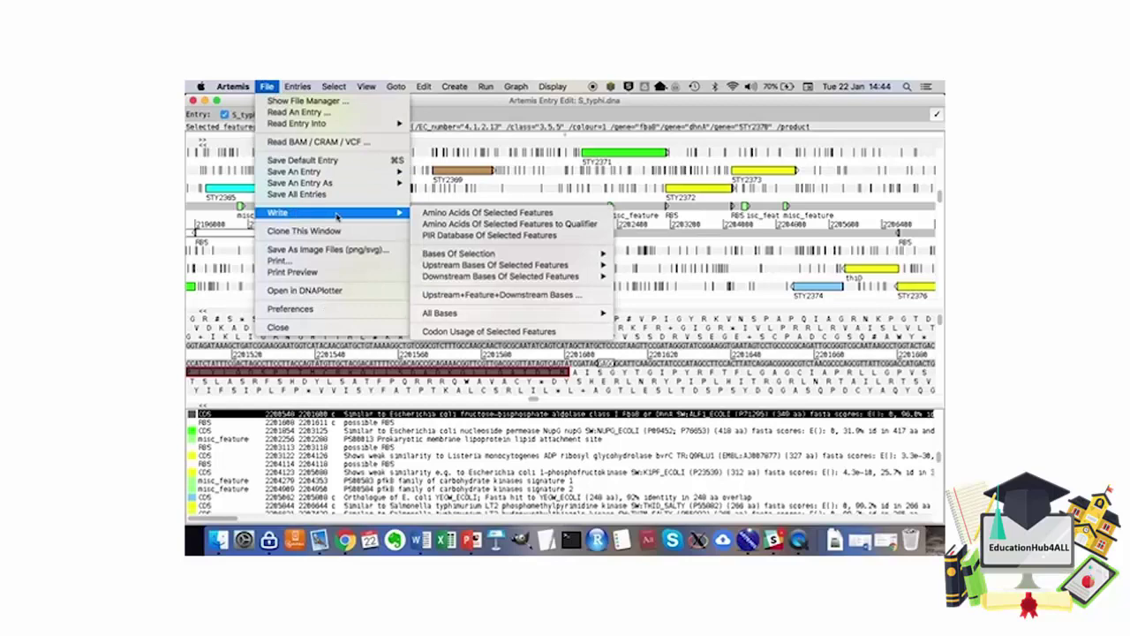
pyautogui.moveTo(471, 254)
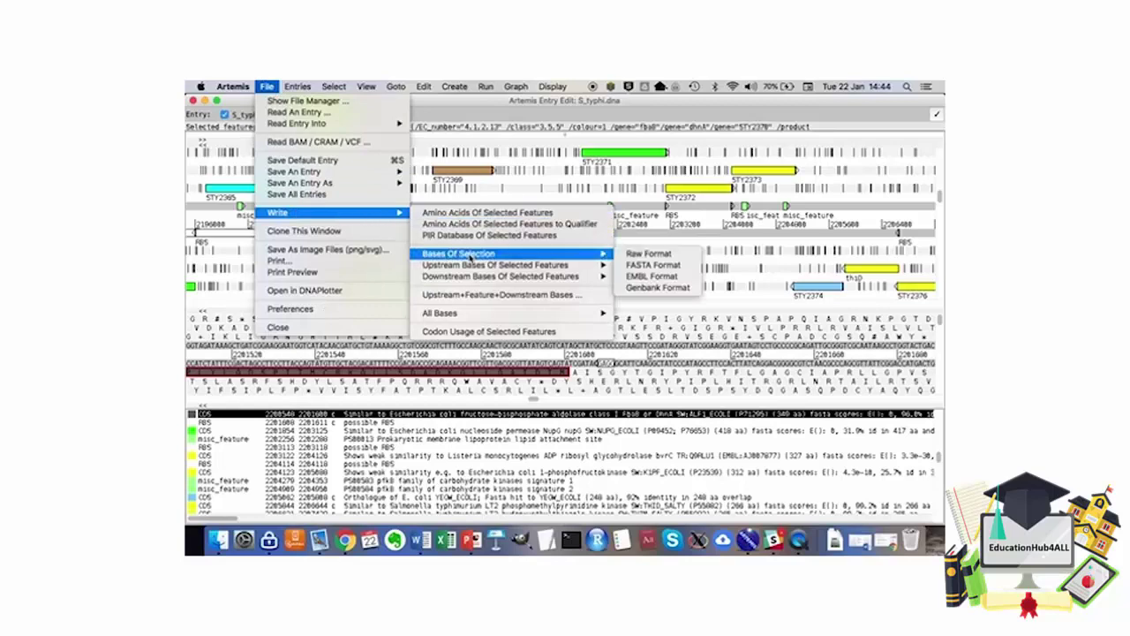
pyautogui.click(637, 288)
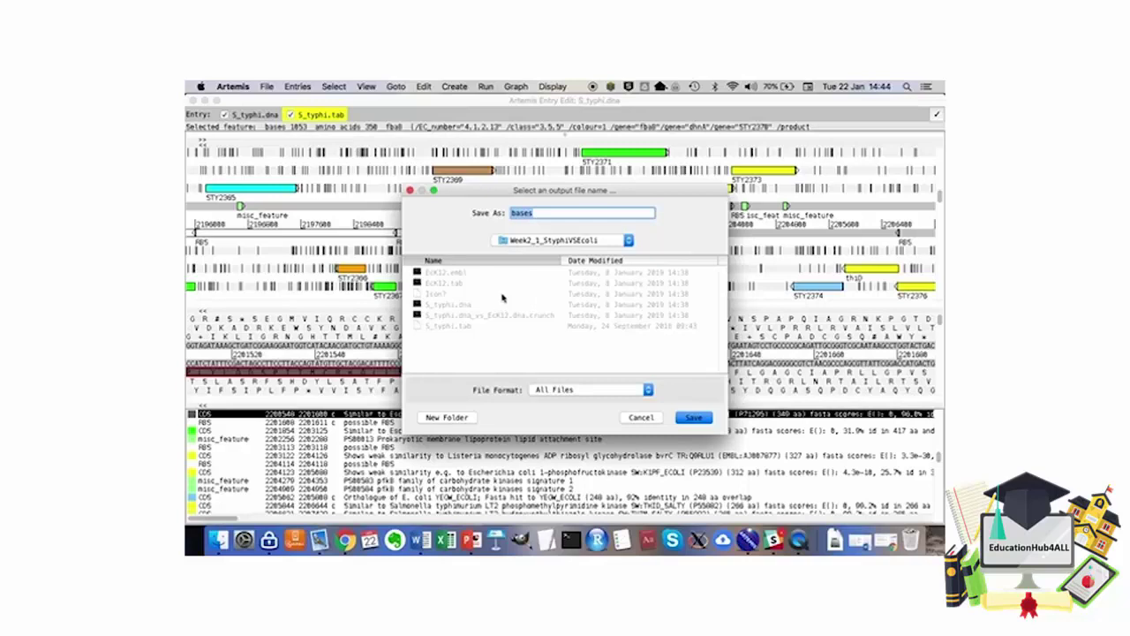
pyautogui.write('Styphi_fbab.embl')
pyautogui.click(697, 421)
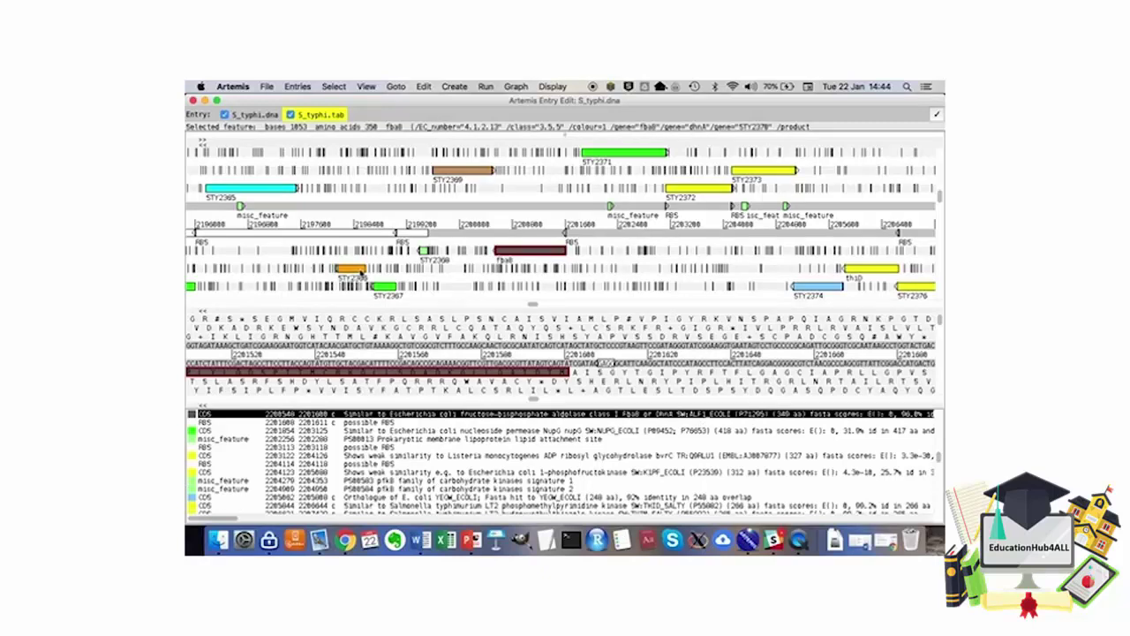
# Add STY2368, STY2366 and STY2367 to the fbaB selection, and write the four features' bases in FASTA format to a file named 4genes_fbaB.tab
pyautogui.click(424, 251)
pyautogui.keyDown('shift'); pyautogui.click(355, 269); pyautogui.keyUp('shift')
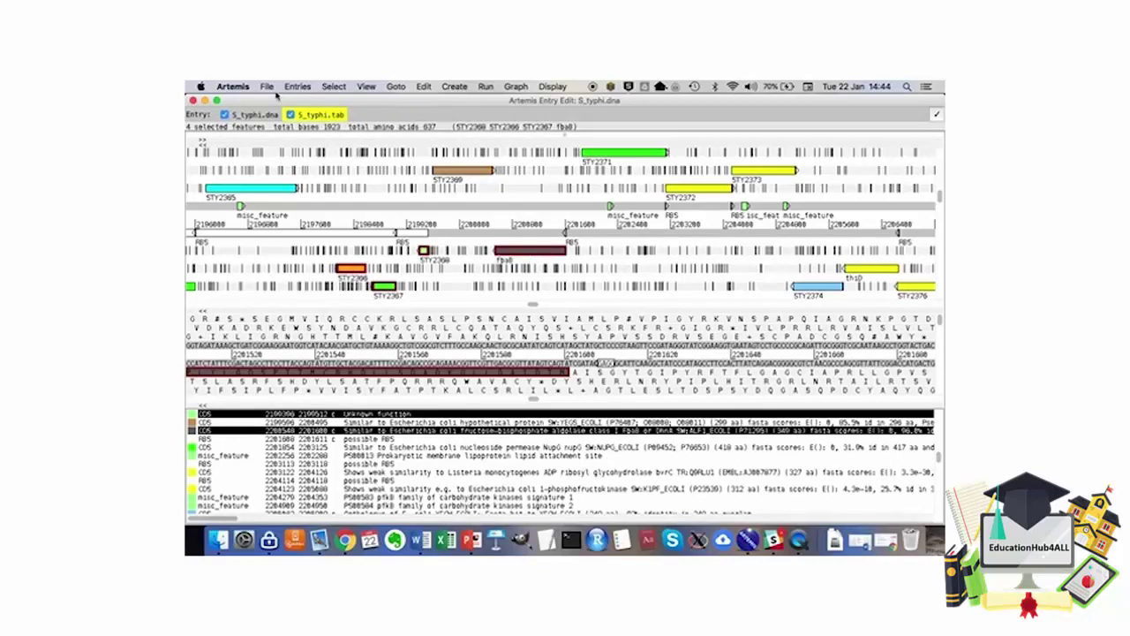
pyautogui.click(268, 87)
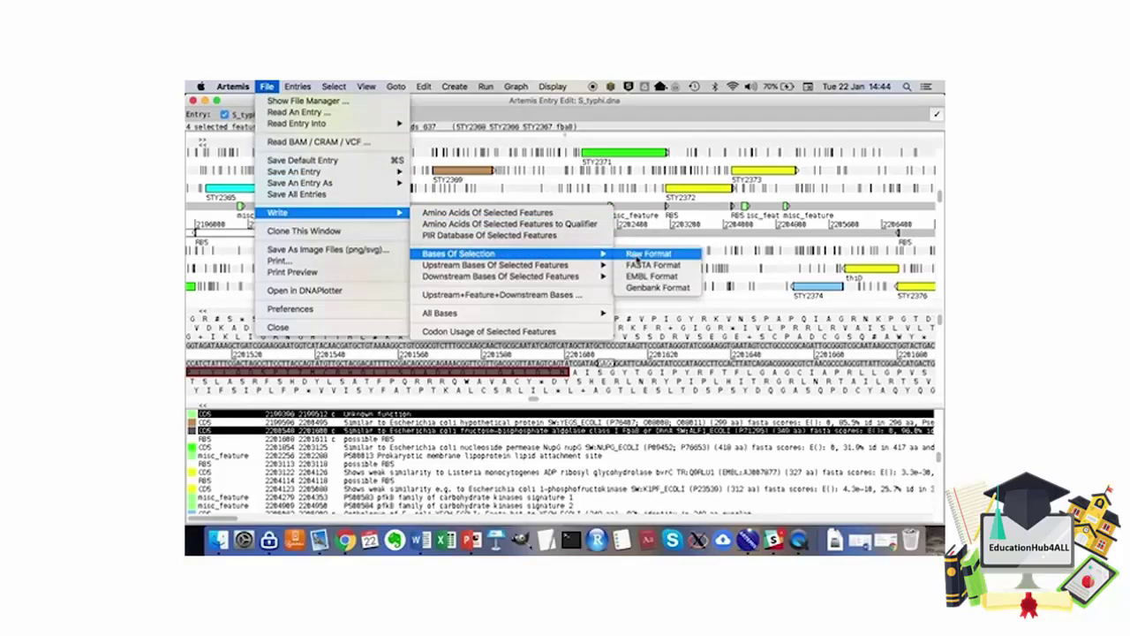
pyautogui.click(644, 264)
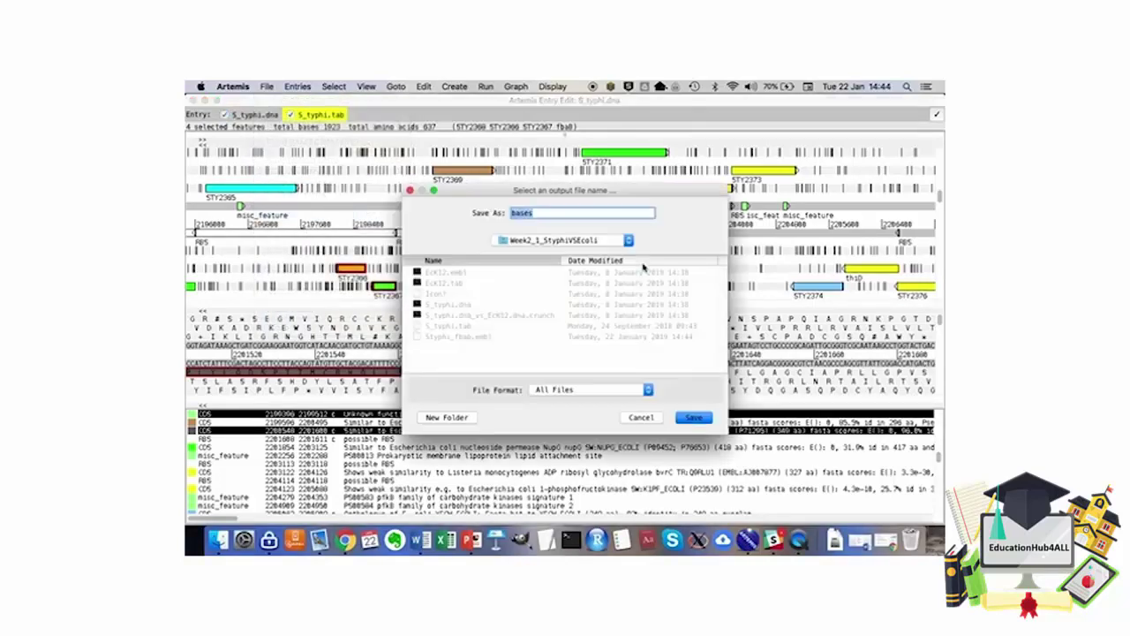
pyautogui.write('4genes')
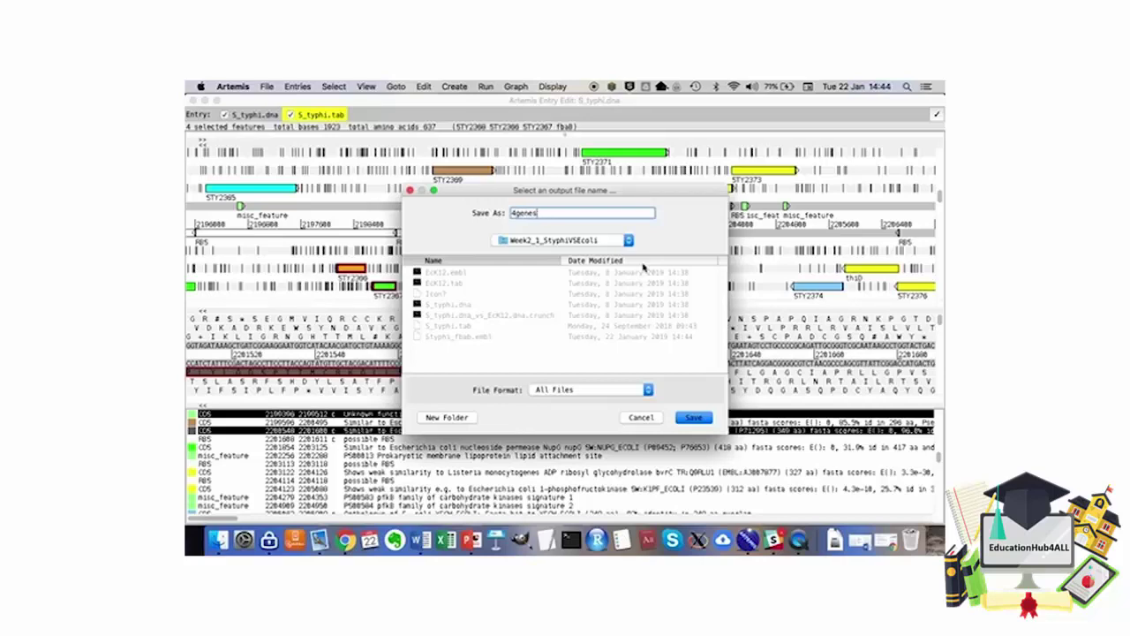
pyautogui.write('_fbaB')
pyautogui.write('.tab')
pyautogui.click(694, 418)
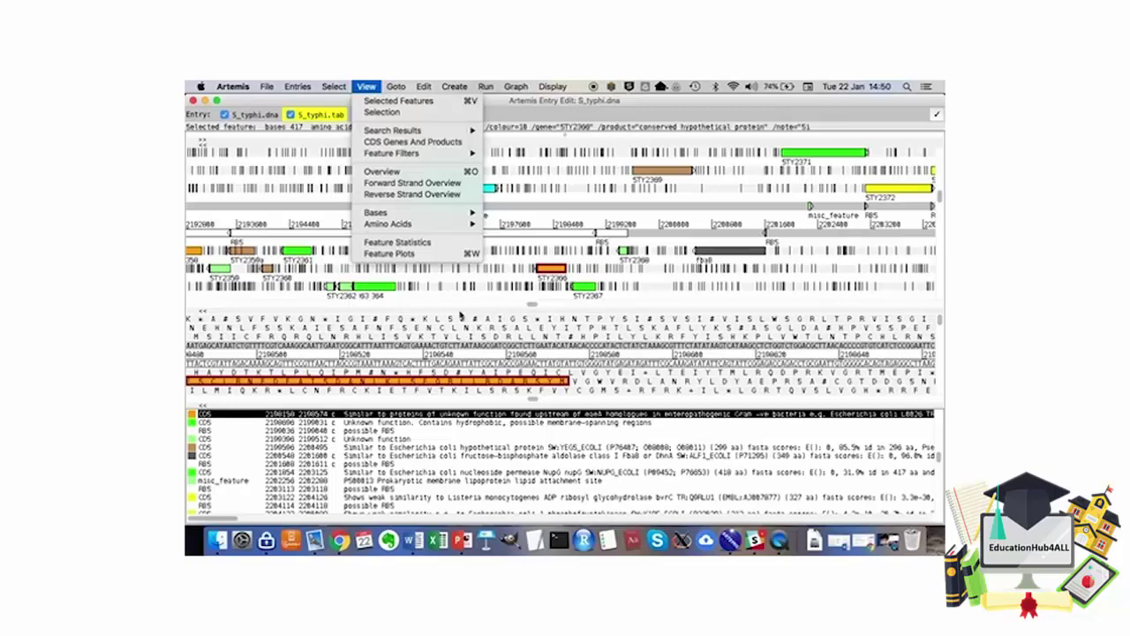
# Display the feature plots of the selected STY2366 feature, examine its hydrophobicity, hydrophilicity and coiled-coil graphs, and close them
pyautogui.click(415, 256)
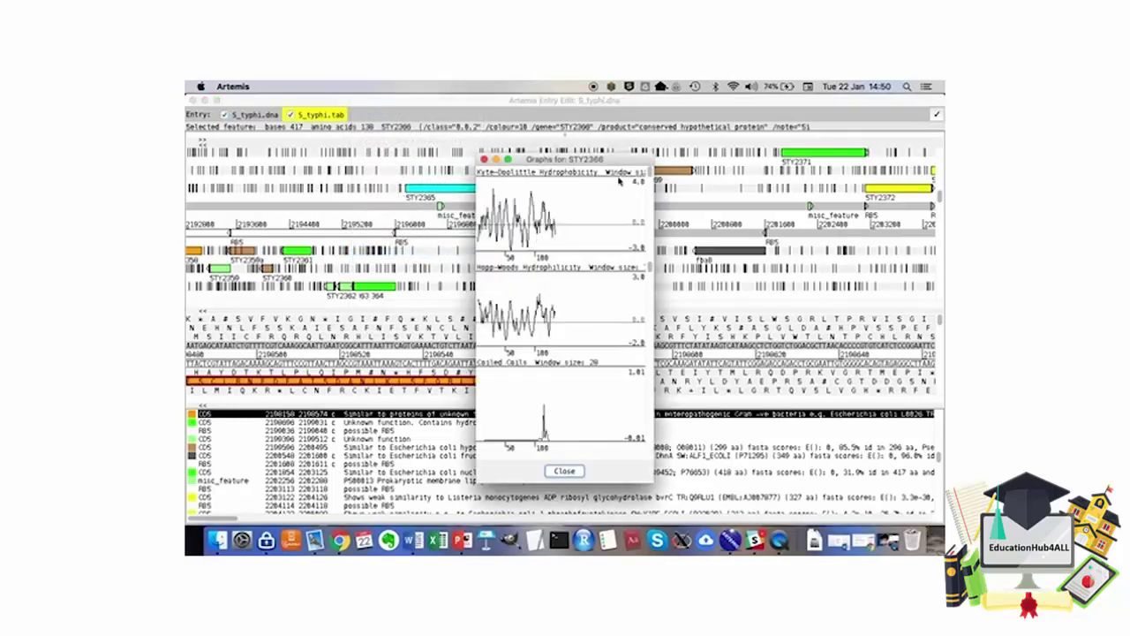
pyautogui.moveTo(623, 160); pyautogui.dragTo(767, 121)
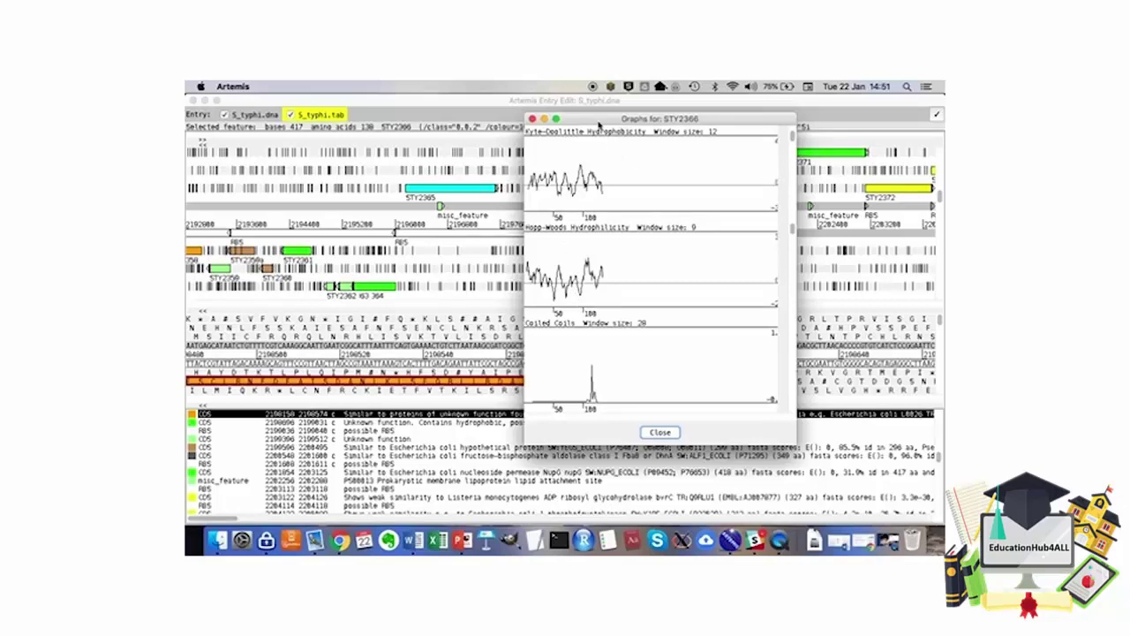
pyautogui.moveTo(599, 120); pyautogui.dragTo(627, 110)
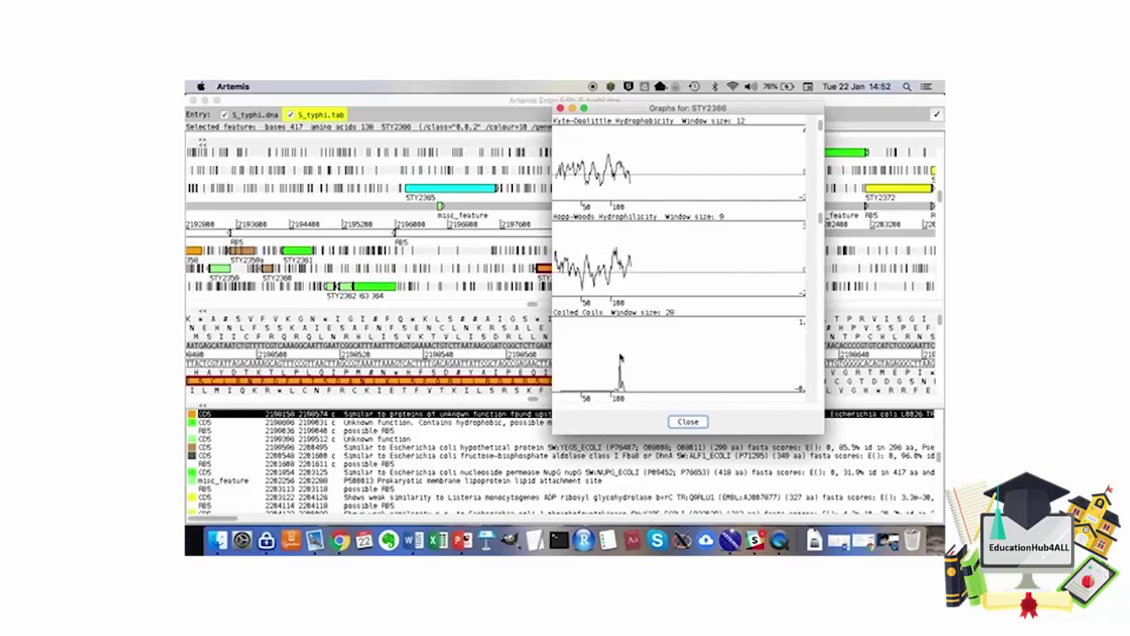
pyautogui.click(682, 421)
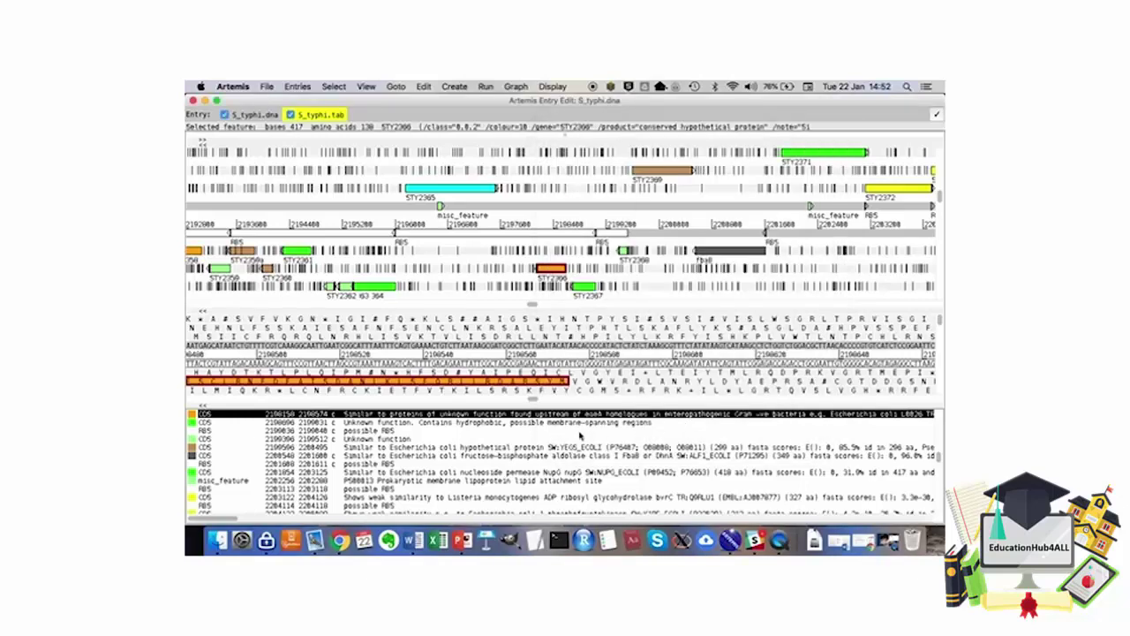